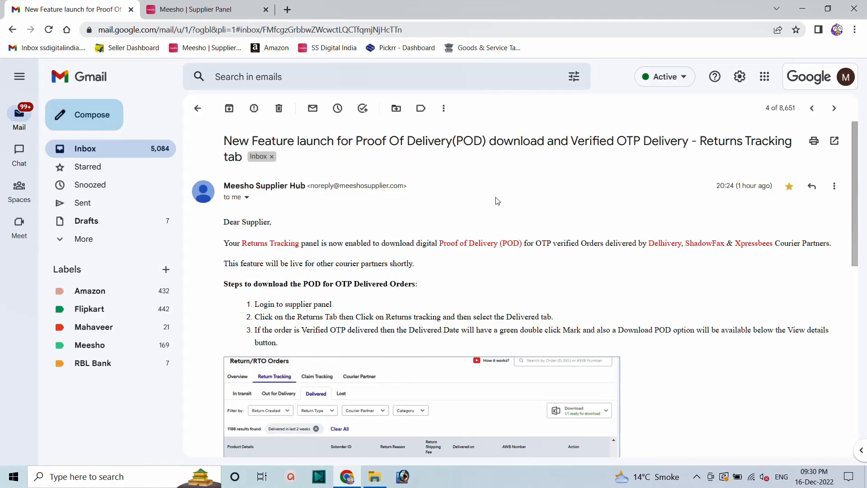
Step: Read the Meesho Supplier Hub email on downloading Proof of Delivery for OTP-verified returns, including its steps and example screenshot
{"action": "scroll", "coordinate": [457, 228], "scroll_direction": "down", "scroll_amount": 4}
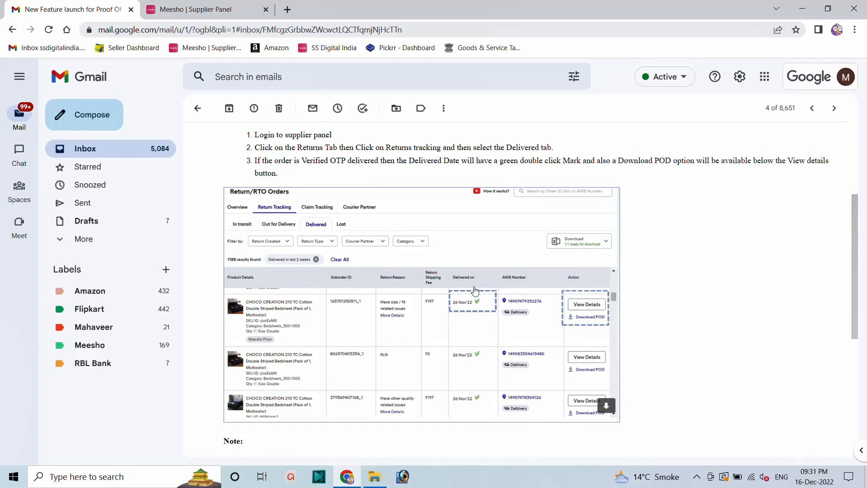
{"action": "scroll", "coordinate": [491, 283], "scroll_direction": "up", "scroll_amount": 3}
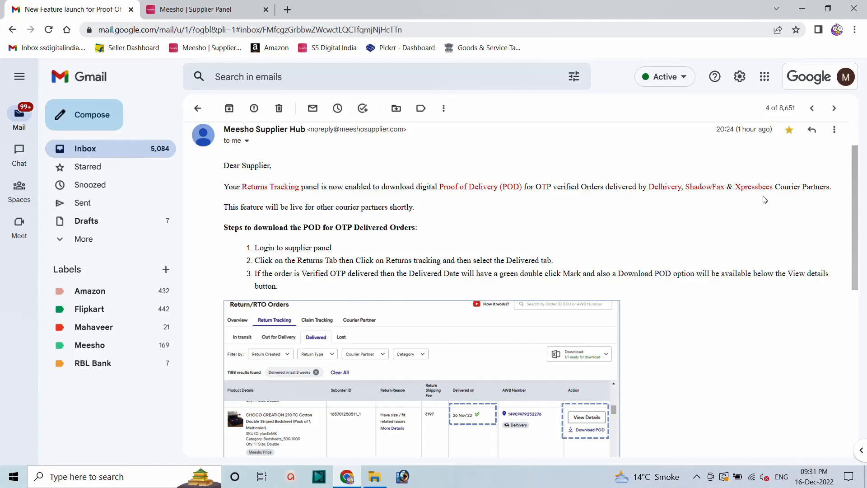
{"action": "scroll", "coordinate": [453, 271], "scroll_direction": "down", "scroll_amount": 1}
{"action": "scroll", "coordinate": [453, 271], "scroll_direction": "down", "scroll_amount": 2}
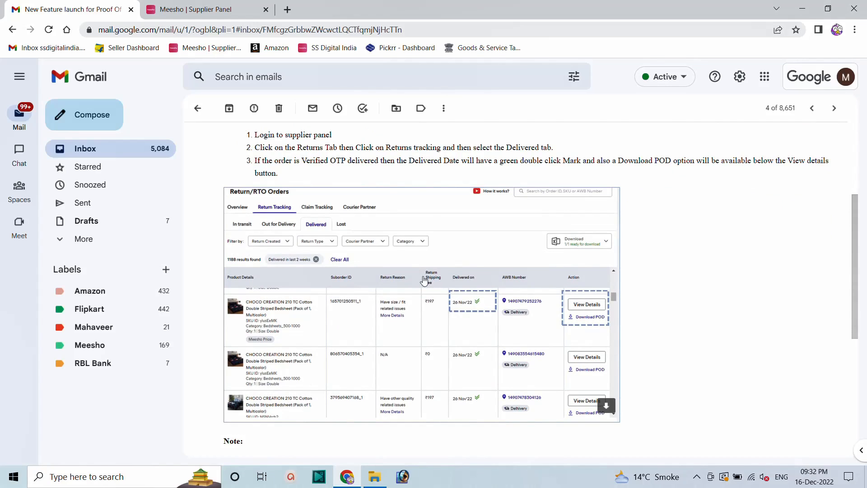
Step: Switch to the Meesho Supplier Panel, open the Returns overview and check the period options of its summary
{"action": "left_click", "coordinate": [195, 10]}
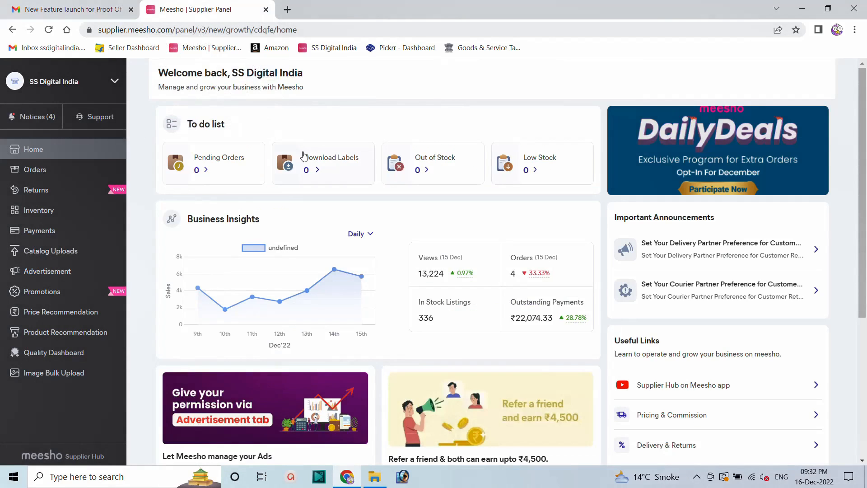
{"action": "left_click", "coordinate": [39, 194]}
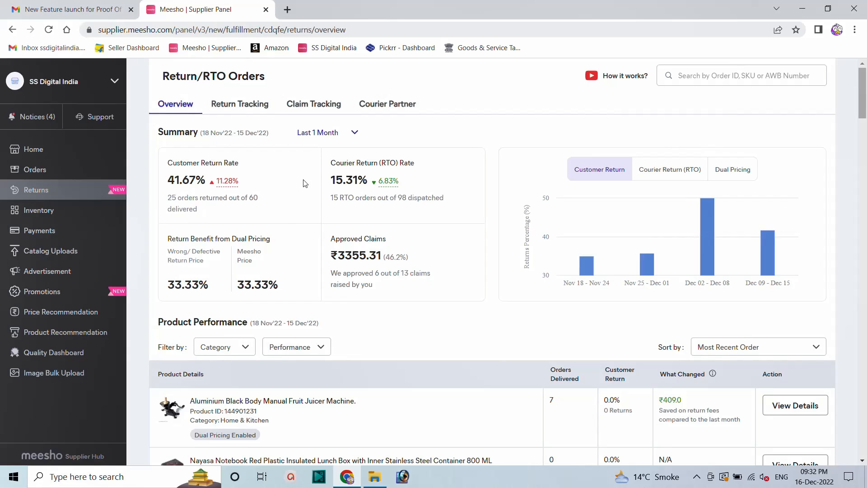
{"action": "left_click", "coordinate": [355, 135]}
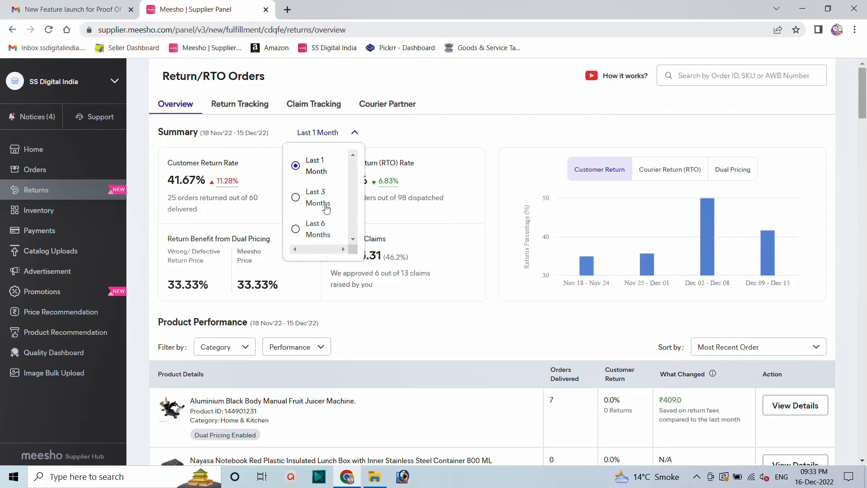
{"action": "double_click", "coordinate": [415, 134]}
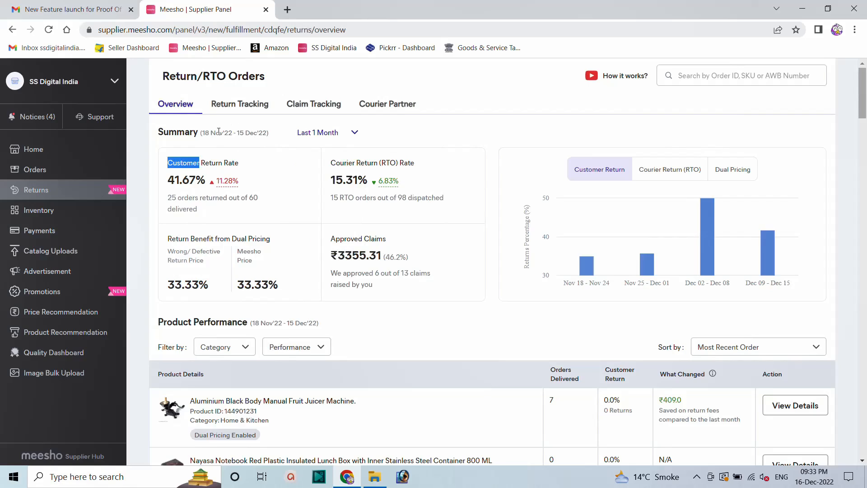
Step: Examine the customer return and courier return (RTO) figures in the last-month summary
{"action": "left_click", "coordinate": [204, 162]}
{"action": "double_click", "coordinate": [249, 195]}
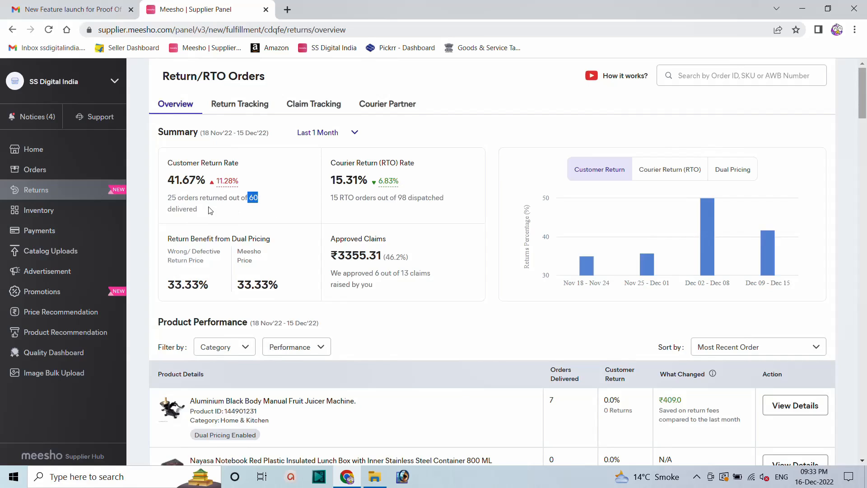
{"action": "left_click_drag", "start_coordinate": [177, 199], "coordinate": [169, 197]}
{"action": "left_click_drag", "start_coordinate": [399, 198], "coordinate": [407, 197]}
{"action": "left_click_drag", "start_coordinate": [340, 198], "coordinate": [330, 198]}
Step: Review the Product Performance list, comparing delivered orders, customer returns and changes for each product over the last month
{"action": "scroll", "coordinate": [302, 225], "scroll_direction": "down", "scroll_amount": 5}
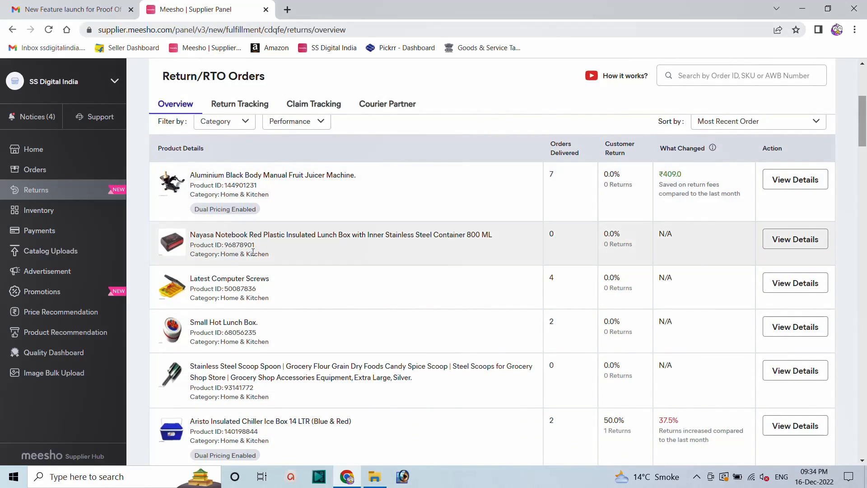
{"action": "scroll", "coordinate": [254, 251], "scroll_direction": "up", "scroll_amount": 1}
{"action": "scroll", "coordinate": [253, 251], "scroll_direction": "up", "scroll_amount": 1}
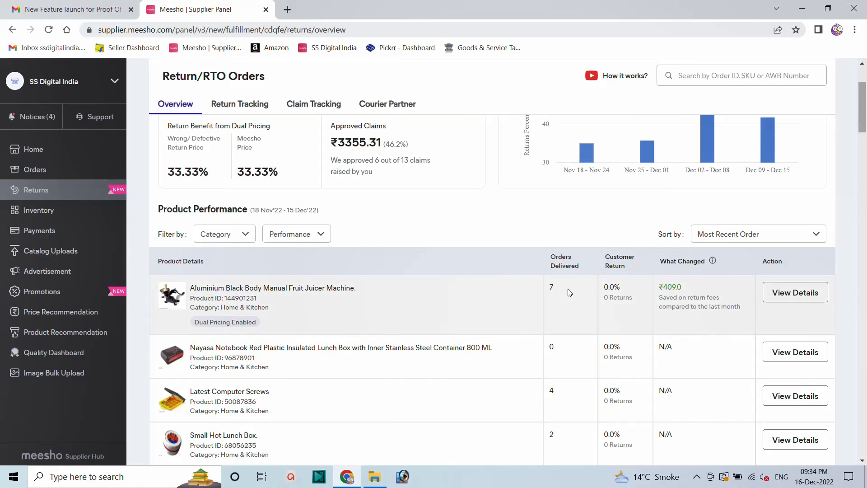
{"action": "left_click_drag", "start_coordinate": [549, 287], "coordinate": [573, 290]}
{"action": "scroll", "coordinate": [562, 291], "scroll_direction": "down", "scroll_amount": 3}
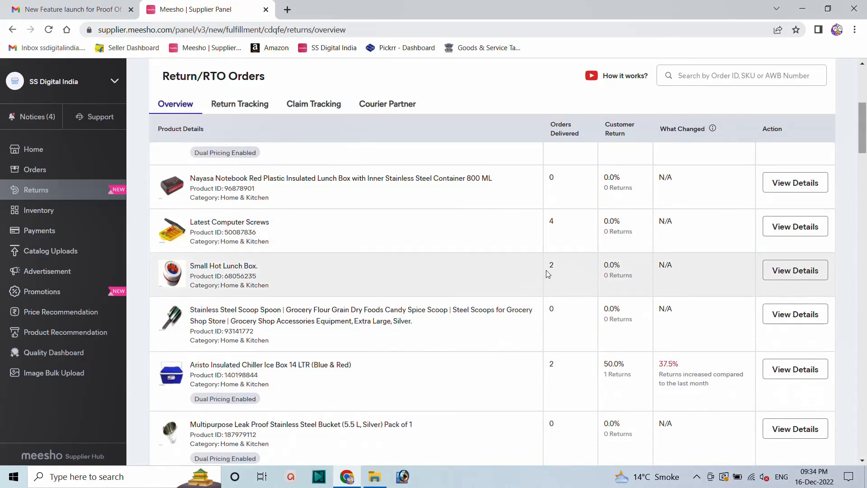
{"action": "scroll", "coordinate": [546, 271], "scroll_direction": "down", "scroll_amount": 5}
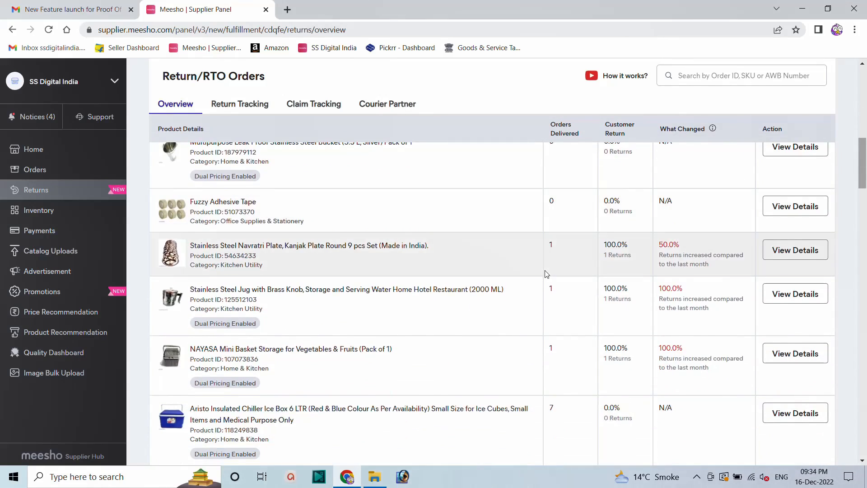
{"action": "scroll", "coordinate": [546, 273], "scroll_direction": "down", "scroll_amount": 2}
{"action": "scroll", "coordinate": [543, 273], "scroll_direction": "down", "scroll_amount": 1}
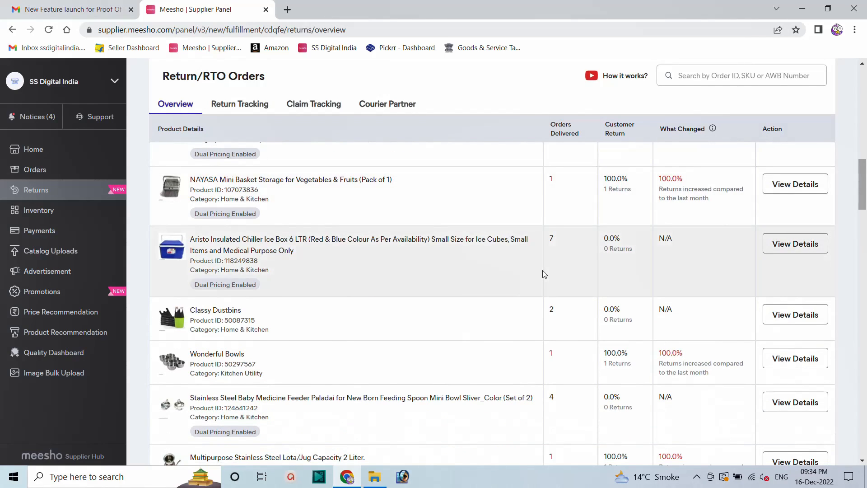
{"action": "scroll", "coordinate": [546, 278], "scroll_direction": "down", "scroll_amount": 3}
{"action": "scroll", "coordinate": [565, 274], "scroll_direction": "up", "scroll_amount": 15}
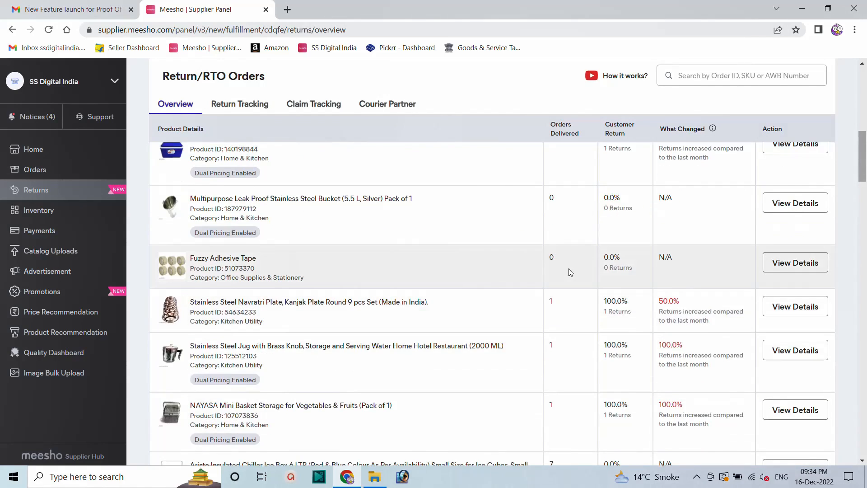
{"action": "scroll", "coordinate": [233, 273], "scroll_direction": "up", "scroll_amount": 2}
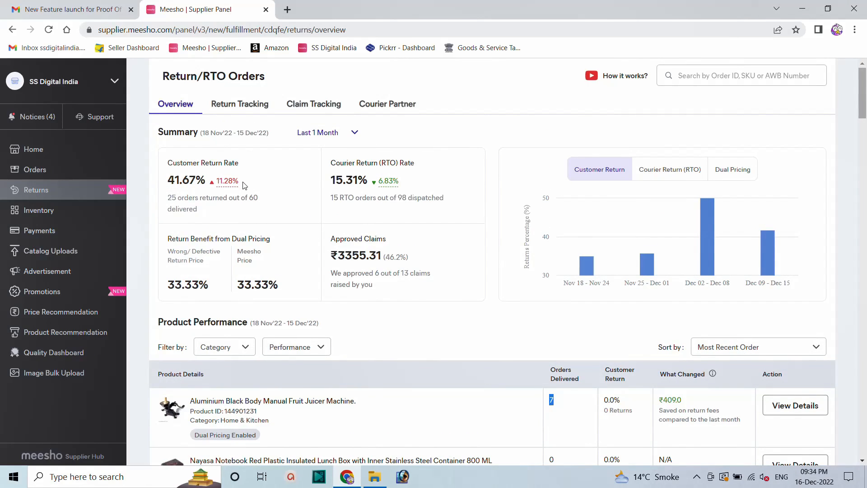
Step: Change the returns summary period to Last 3 Months for a comparison, and finally to Last 6 Months
{"action": "left_click", "coordinate": [326, 133]}
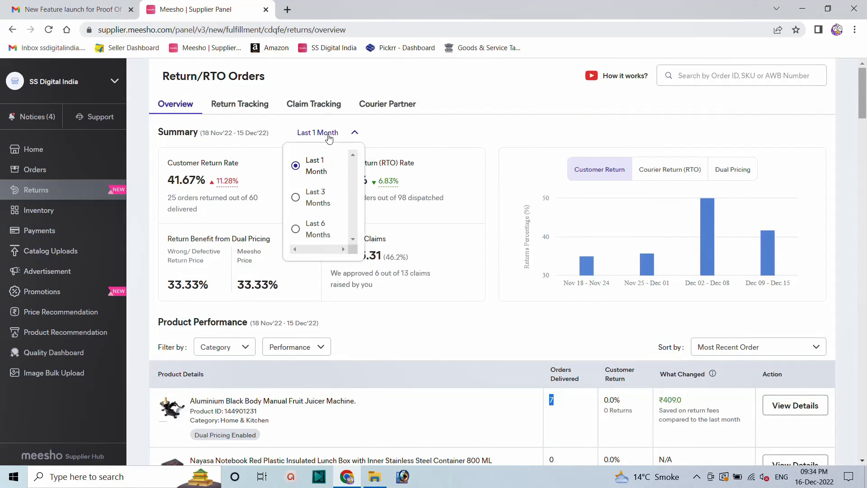
{"action": "left_click", "coordinate": [295, 197]}
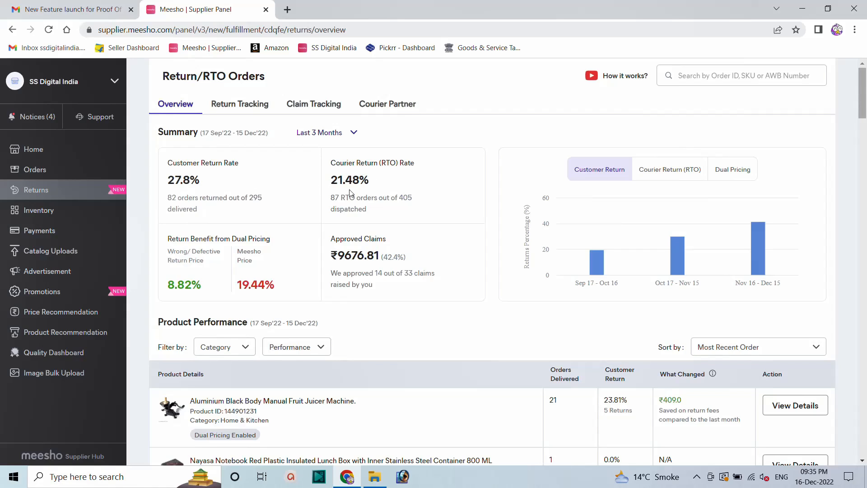
{"action": "left_click", "coordinate": [351, 134]}
{"action": "left_click", "coordinate": [301, 231]}
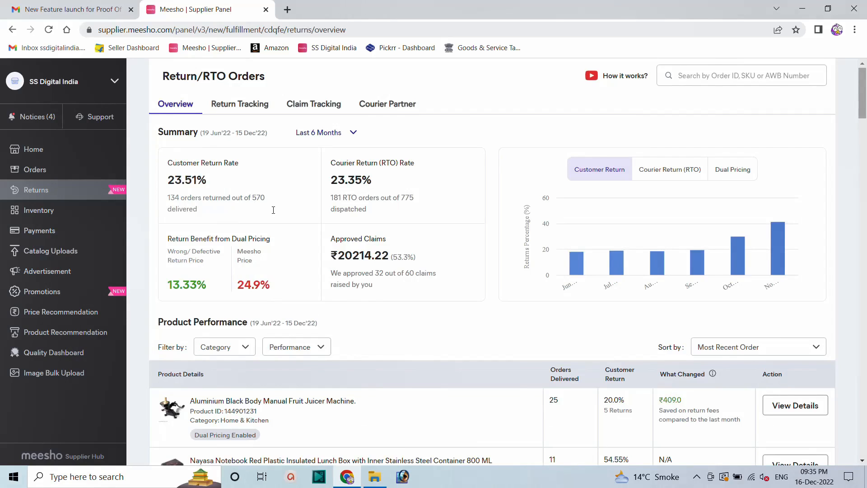
Step: Examine the six-month summary's returned, delivered, RTO and dispatched order figures
{"action": "left_click_drag", "start_coordinate": [252, 198], "coordinate": [270, 201]}
{"action": "left_click_drag", "start_coordinate": [403, 197], "coordinate": [422, 199]}
{"action": "left_click_drag", "start_coordinate": [343, 198], "coordinate": [330, 196]}
{"action": "left_click_drag", "start_coordinate": [181, 197], "coordinate": [166, 196]}
{"action": "double_click", "coordinate": [254, 199]}
{"action": "double_click", "coordinate": [174, 198]}
Step: Open Return Tracking and look through the list of in-transit returns
{"action": "left_click", "coordinate": [230, 104]}
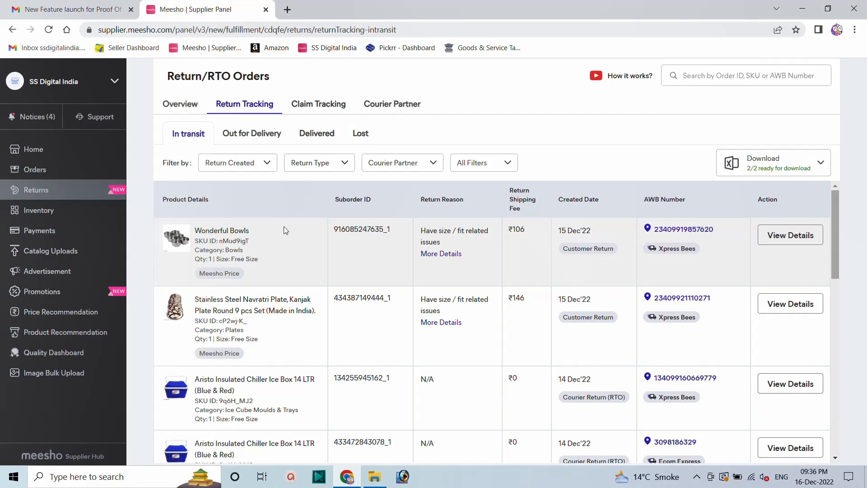
{"action": "scroll", "coordinate": [242, 277], "scroll_direction": "down", "scroll_amount": 10}
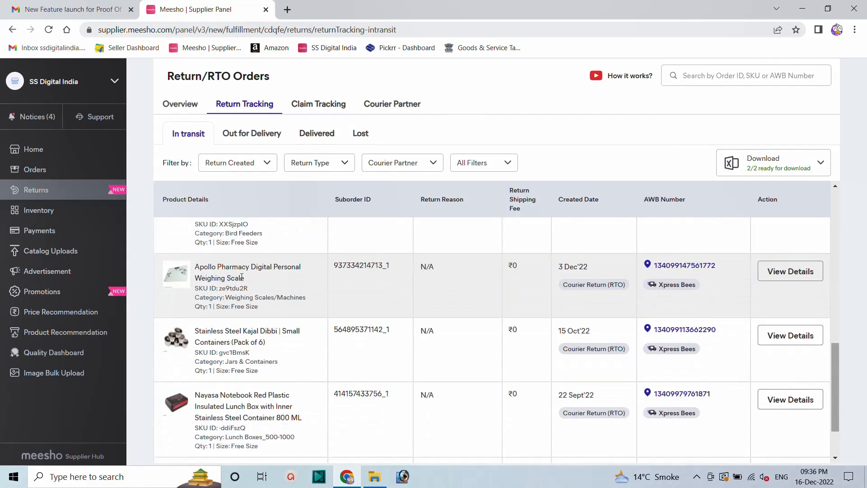
{"action": "scroll", "coordinate": [242, 277], "scroll_direction": "up", "scroll_amount": 10}
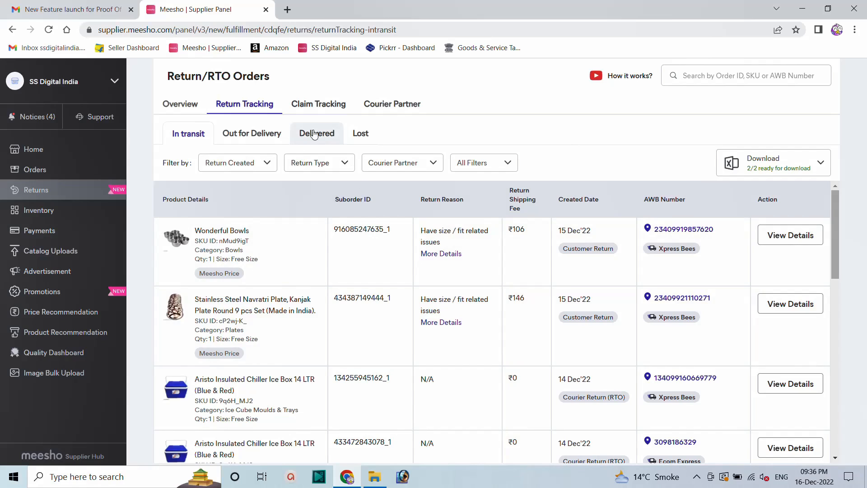
Step: Open the delivered returns and try to remove the "Delivered in last 2 weeks" filter, reloading the list and dismissing the POD launch notice
{"action": "left_click", "coordinate": [316, 138]}
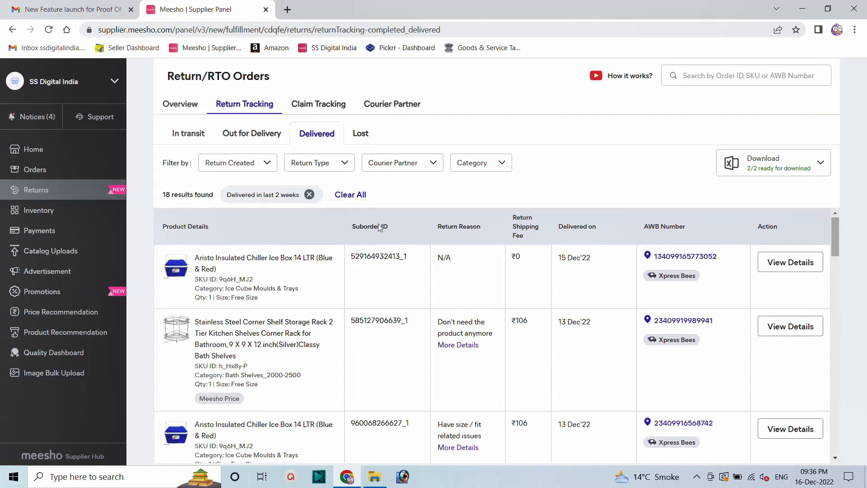
{"action": "left_click", "coordinate": [309, 195]}
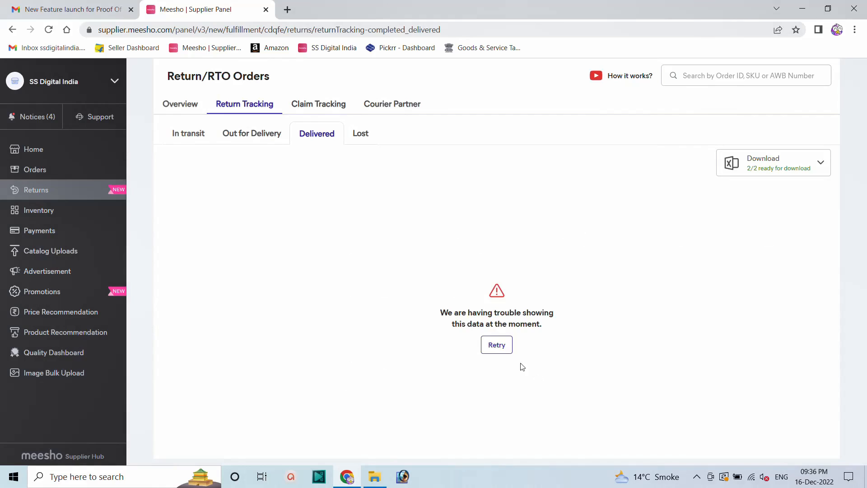
{"action": "left_click", "coordinate": [497, 346]}
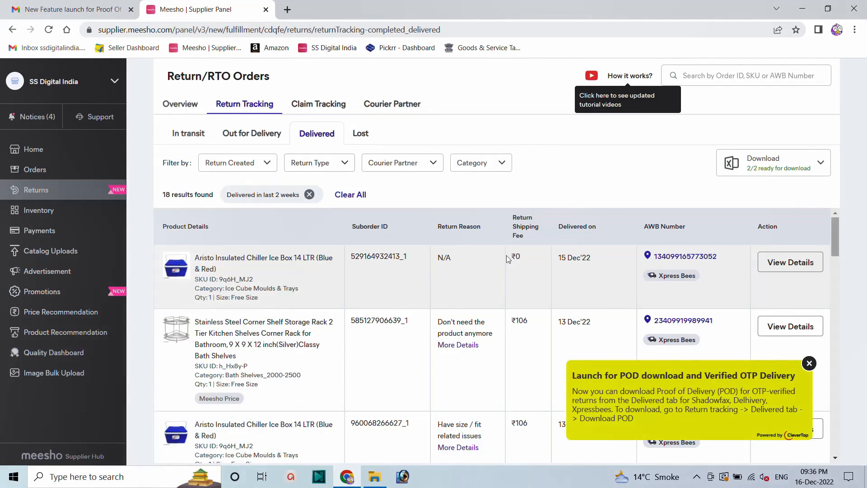
{"action": "left_click", "coordinate": [809, 363]}
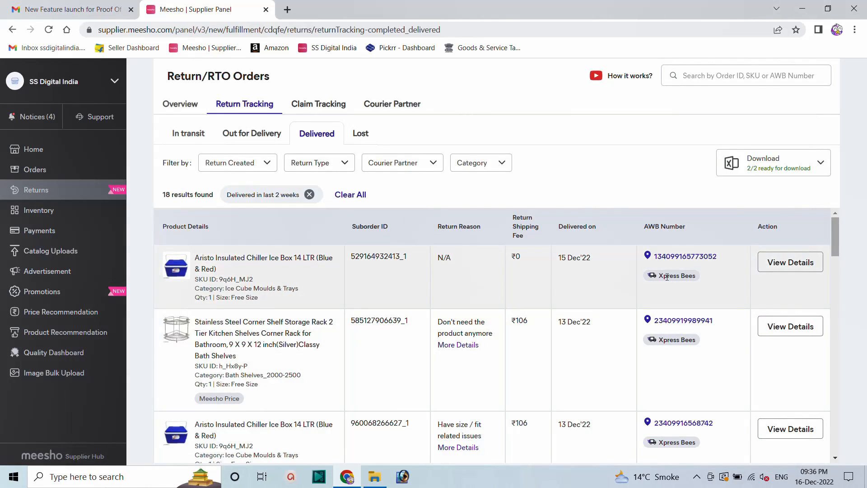
Step: View the return details of the first delivered item, the Aristo Insulated Chiller Ice Box 14 LTR, and close them
{"action": "left_click", "coordinate": [784, 269]}
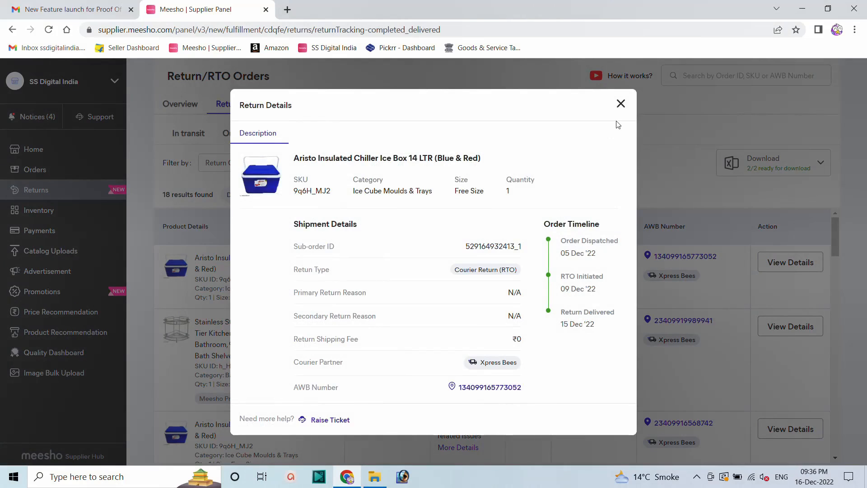
{"action": "left_click", "coordinate": [620, 104]}
Step: Download the POD for the delivered return of the tamperproof courier bags (16x12 inches, pack of 100) and open the PDF
{"action": "scroll", "coordinate": [671, 287], "scroll_direction": "down", "scroll_amount": 5}
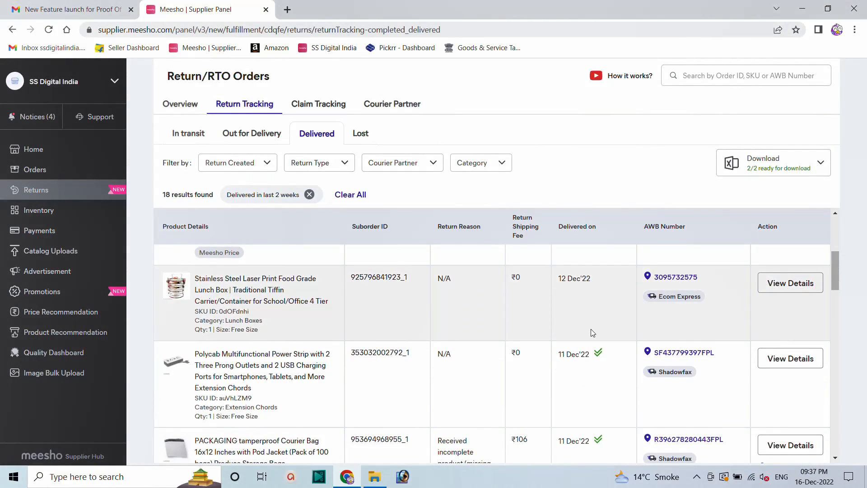
{"action": "scroll", "coordinate": [590, 328], "scroll_direction": "up", "scroll_amount": 1}
{"action": "scroll", "coordinate": [591, 329], "scroll_direction": "down", "scroll_amount": 2}
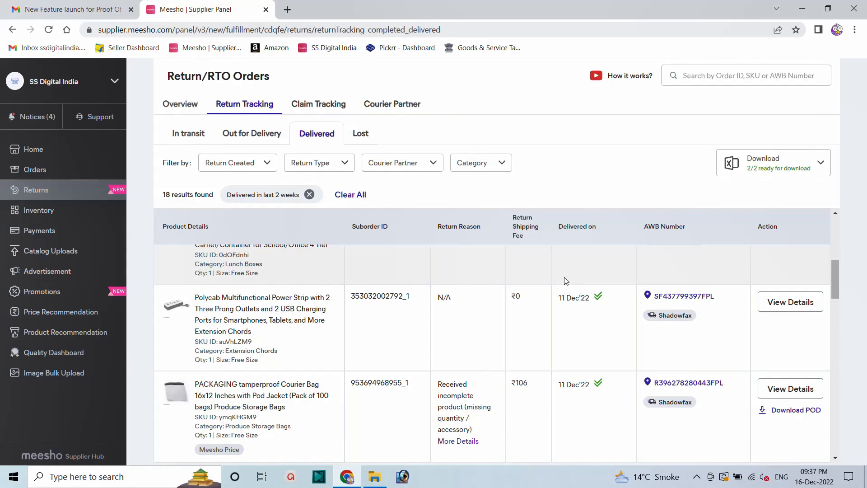
{"action": "scroll", "coordinate": [559, 277], "scroll_direction": "down", "scroll_amount": 1}
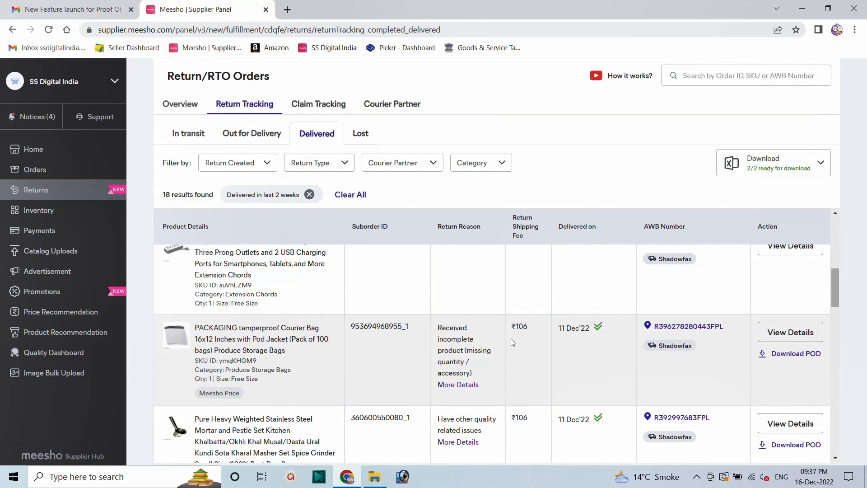
{"action": "left_click", "coordinate": [795, 357]}
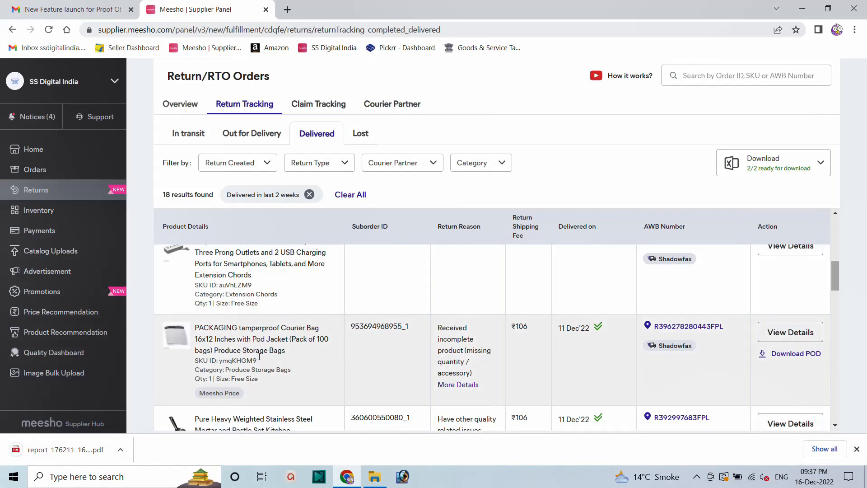
{"action": "left_click", "coordinate": [69, 452]}
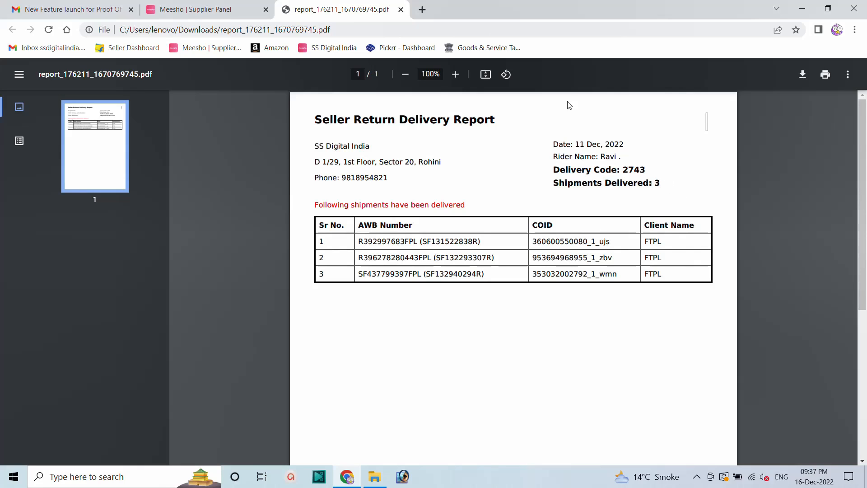
Step: Return to the delivered returns, download the POD for the Small Hot Lunch Box delivered by Delhivery, and open the PDF
{"action": "left_click", "coordinate": [202, 10]}
{"action": "scroll", "coordinate": [632, 309], "scroll_direction": "down", "scroll_amount": 3}
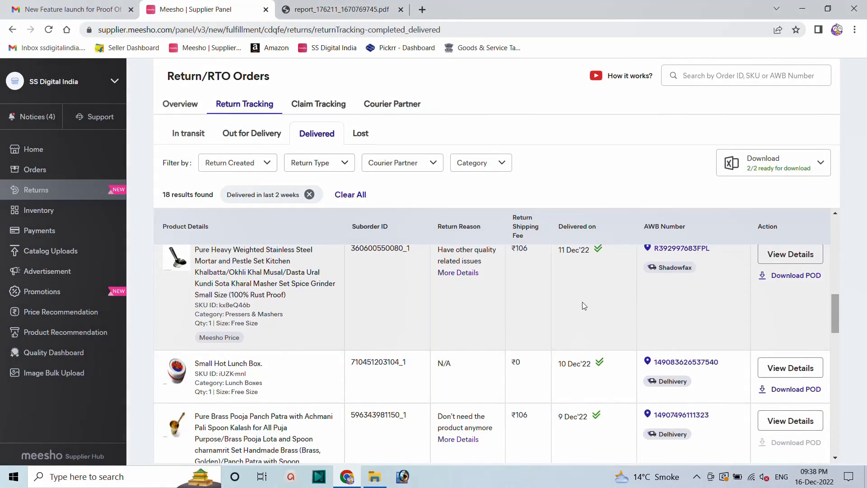
{"action": "scroll", "coordinate": [632, 316], "scroll_direction": "down", "scroll_amount": 2}
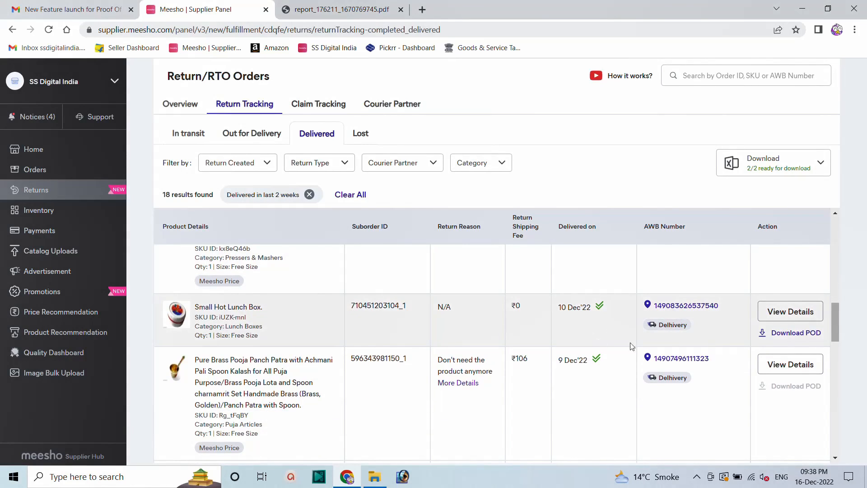
{"action": "left_click", "coordinate": [786, 336]}
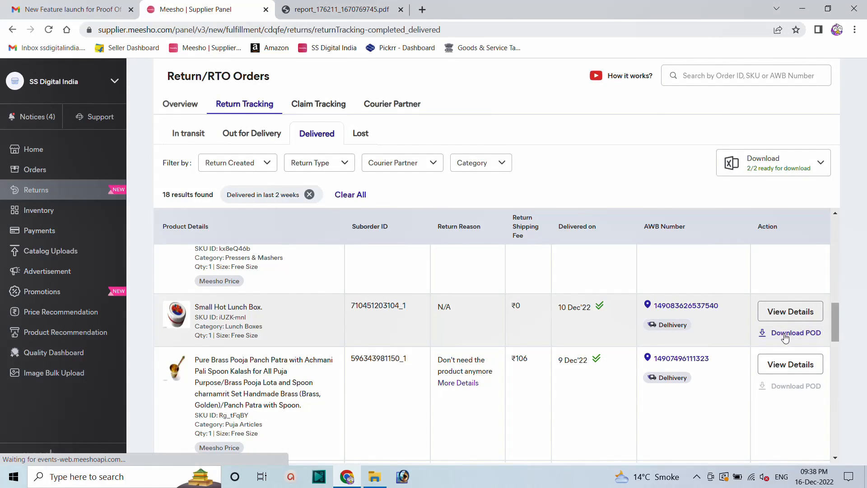
{"action": "left_click", "coordinate": [79, 450]}
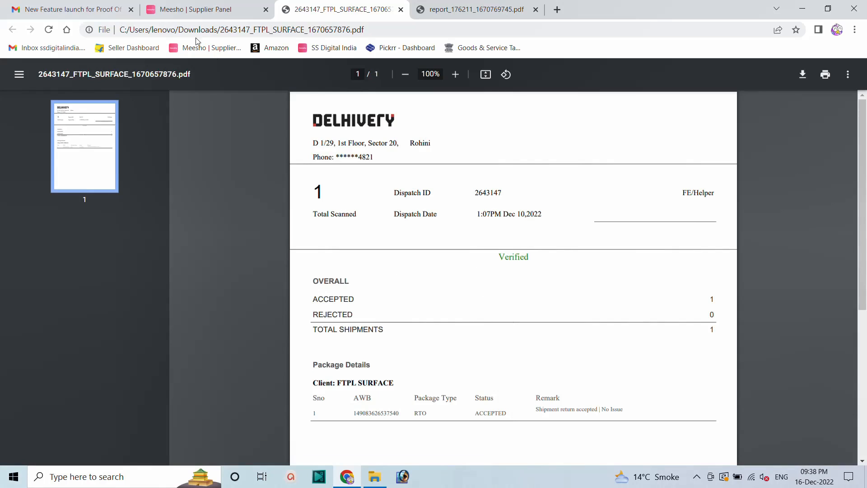
Step: Go back to the delivered returns and check the older entries for OTP-verified deliveries with a POD download option
{"action": "left_click", "coordinate": [190, 10]}
{"action": "scroll", "coordinate": [535, 252], "scroll_direction": "down", "scroll_amount": 2}
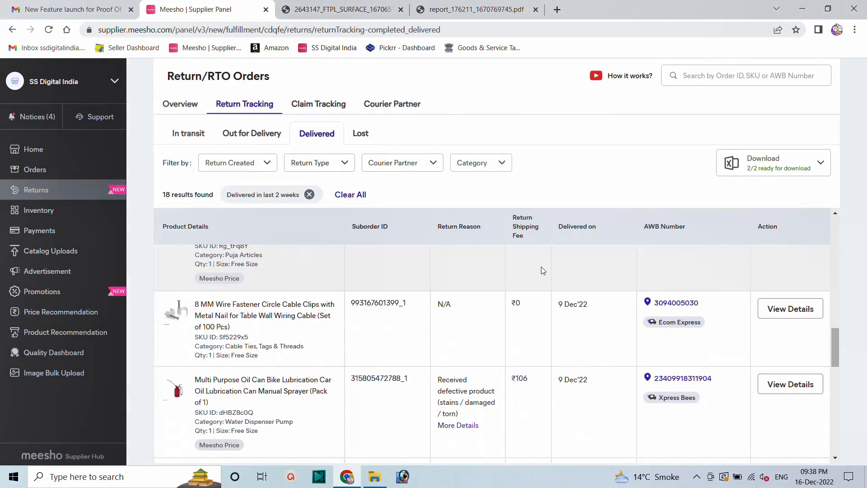
{"action": "scroll", "coordinate": [536, 283], "scroll_direction": "down", "scroll_amount": 3}
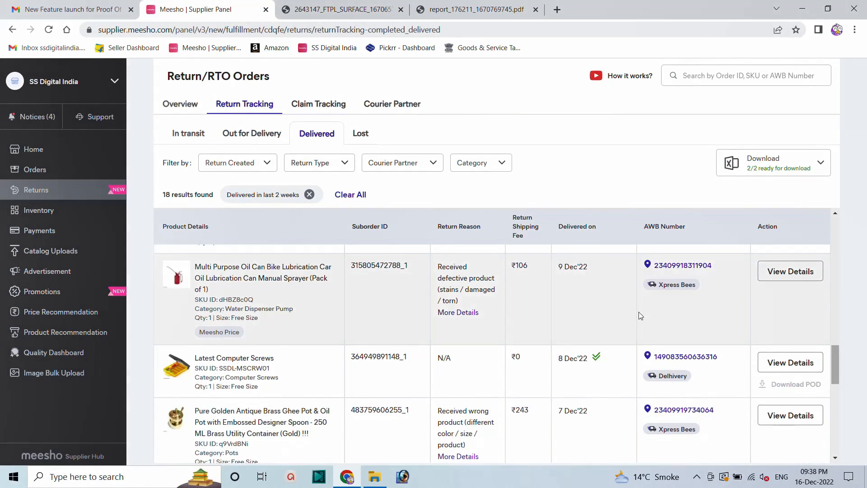
{"action": "scroll", "coordinate": [627, 311], "scroll_direction": "down", "scroll_amount": 3}
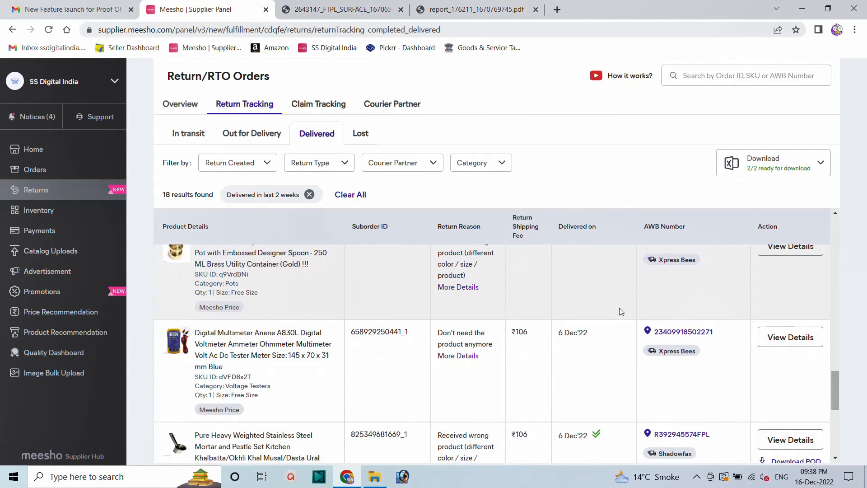
{"action": "scroll", "coordinate": [621, 312], "scroll_direction": "down", "scroll_amount": 2}
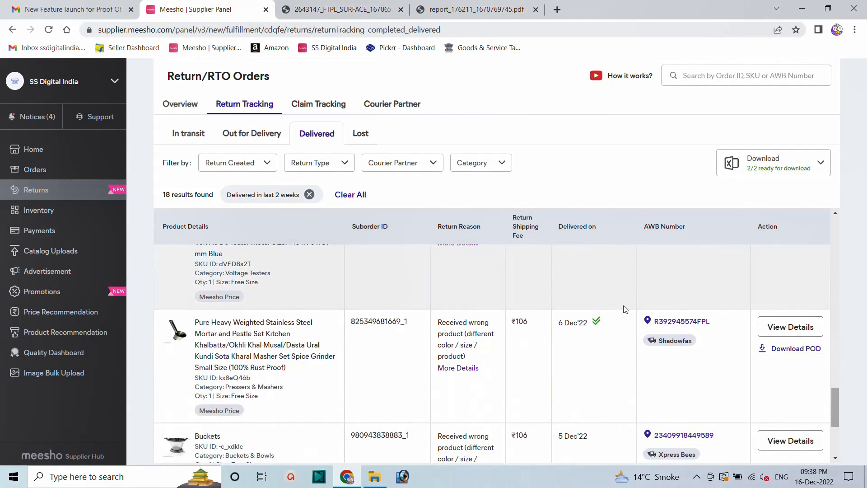